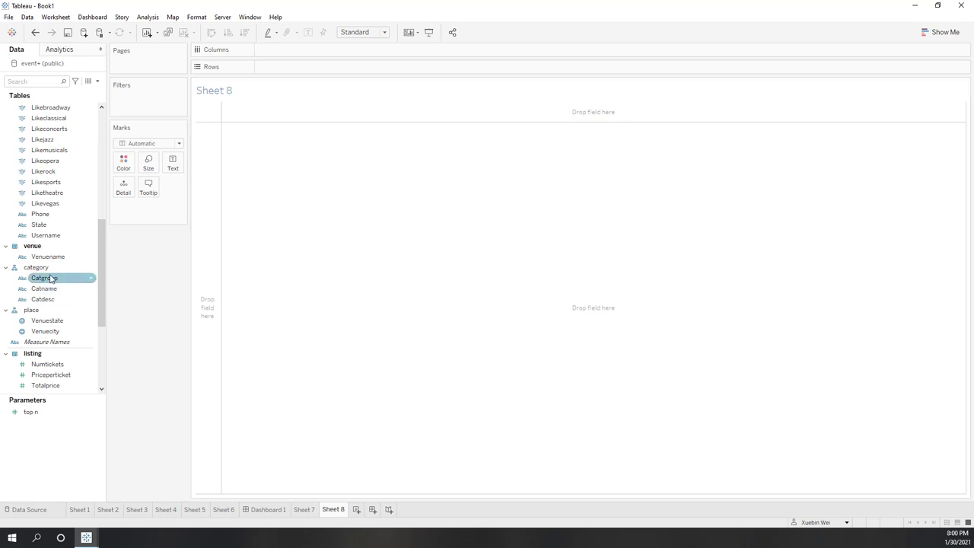
# - Build a bar chart of summed Pricepaid as columns with Catgroup as rows, expanded to the Catname level
pyautogui.moveTo(54, 279); pyautogui.dragTo(280, 70)
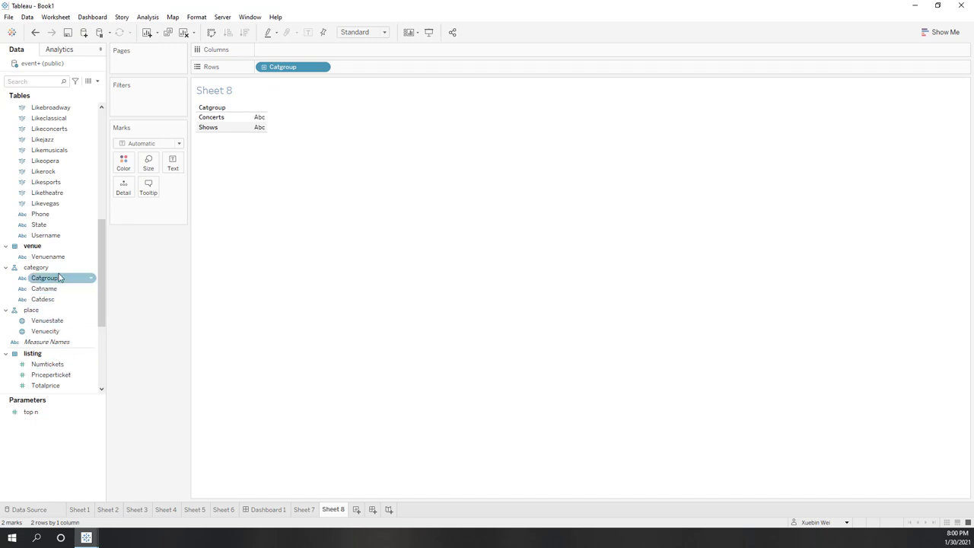
pyautogui.scroll(12, 59, 280)
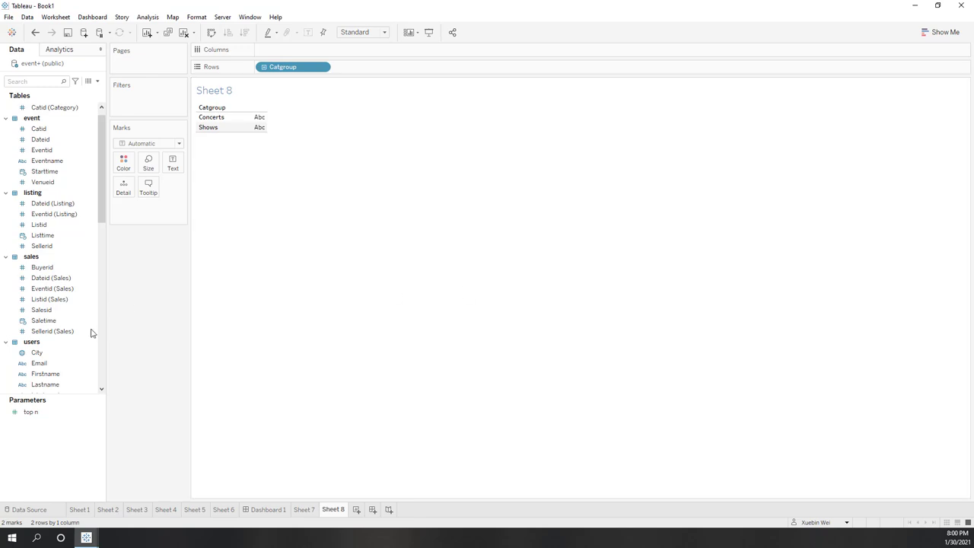
pyautogui.scroll(-4, 60, 381)
pyautogui.scroll(-10, 60, 376)
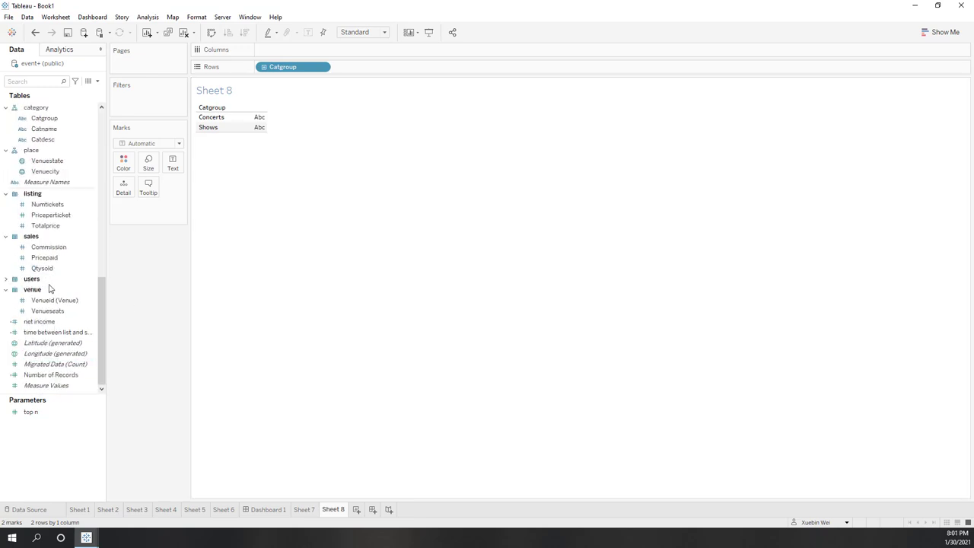
pyautogui.moveTo(44, 257)
pyautogui.mouseDown()
pyautogui.moveTo(96, 239)
pyautogui.moveTo(283, 50)
pyautogui.mouseUp()
pyautogui.click(264, 67)
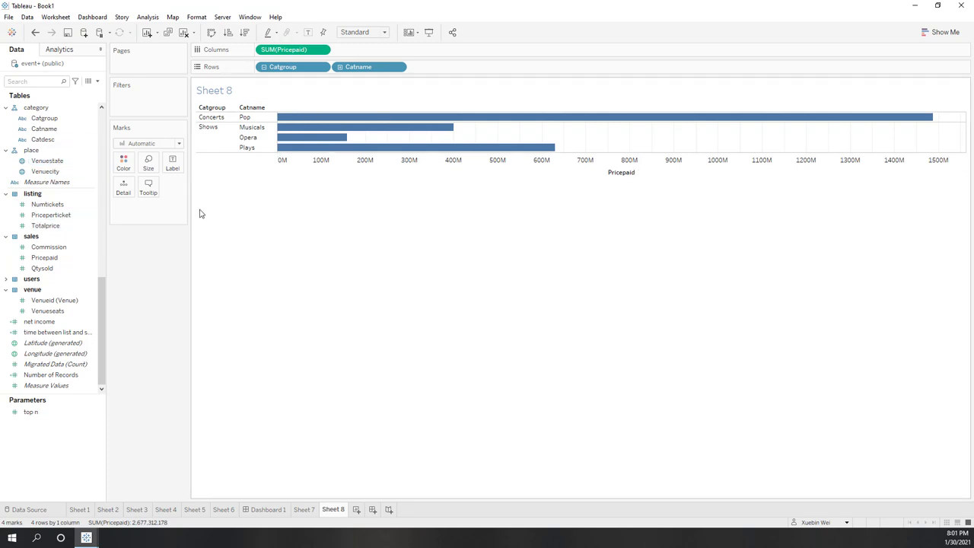
# - Filter the sheet by Venuestate with a custom value list containing CA, DC, FL, GA and NC
pyautogui.scroll(3, 40, 129)
pyautogui.scroll(3, 42, 120)
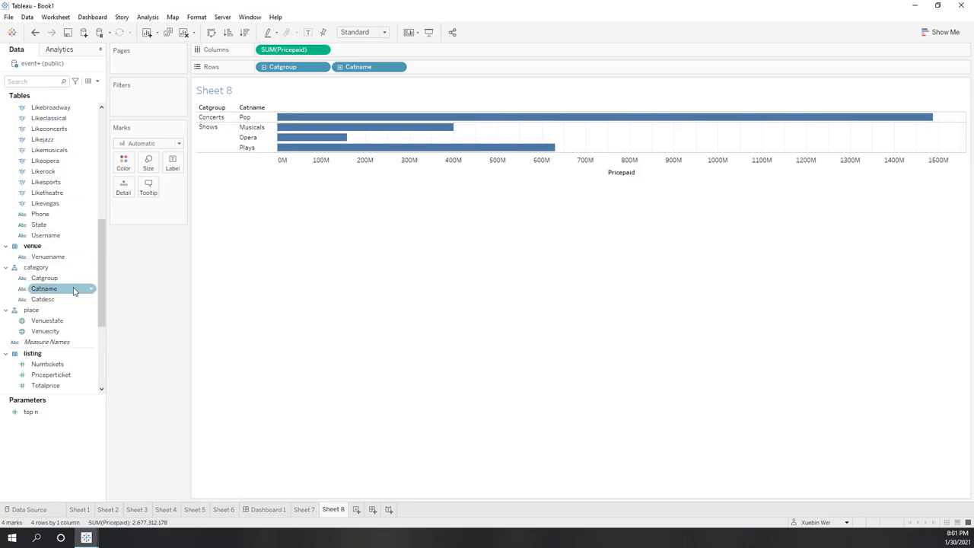
pyautogui.moveTo(58, 321); pyautogui.dragTo(133, 107)
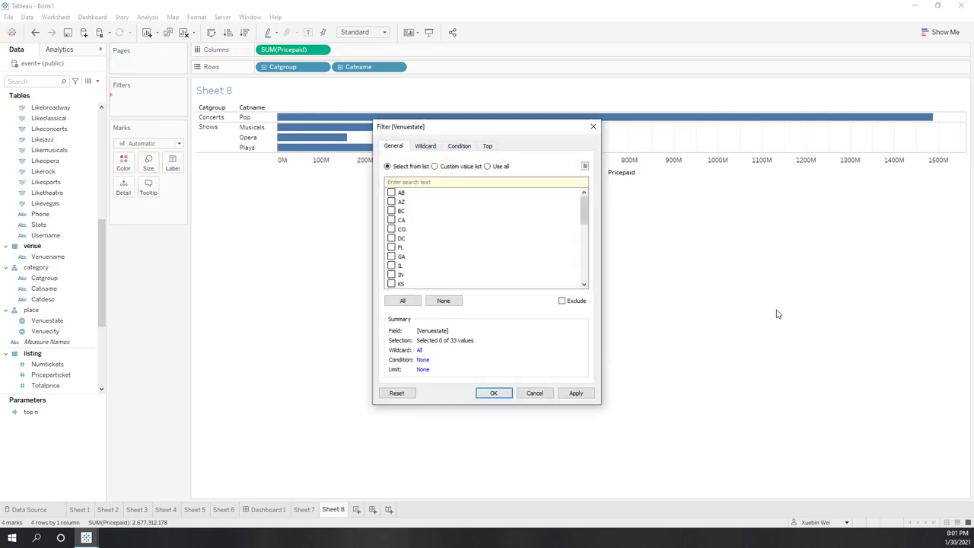
pyautogui.click(435, 166)
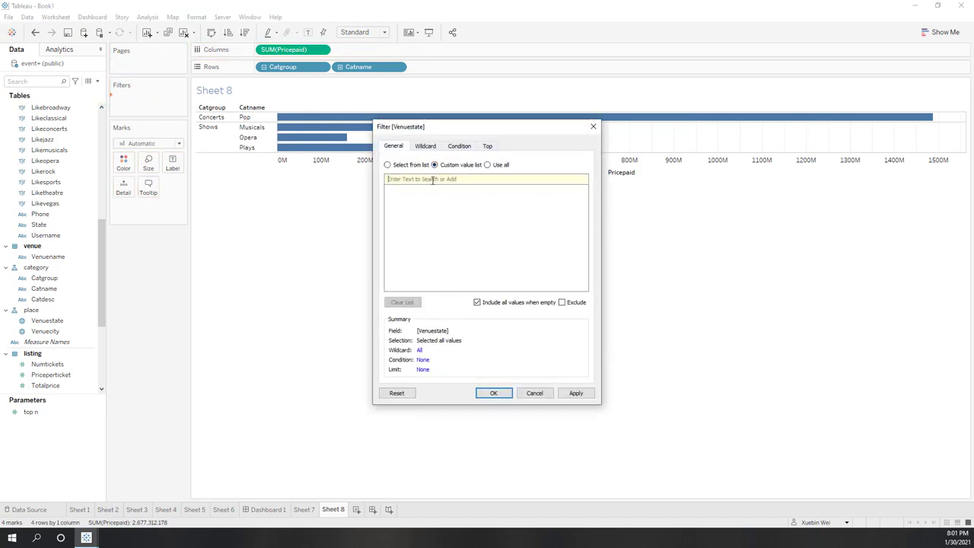
pyautogui.write('ca')
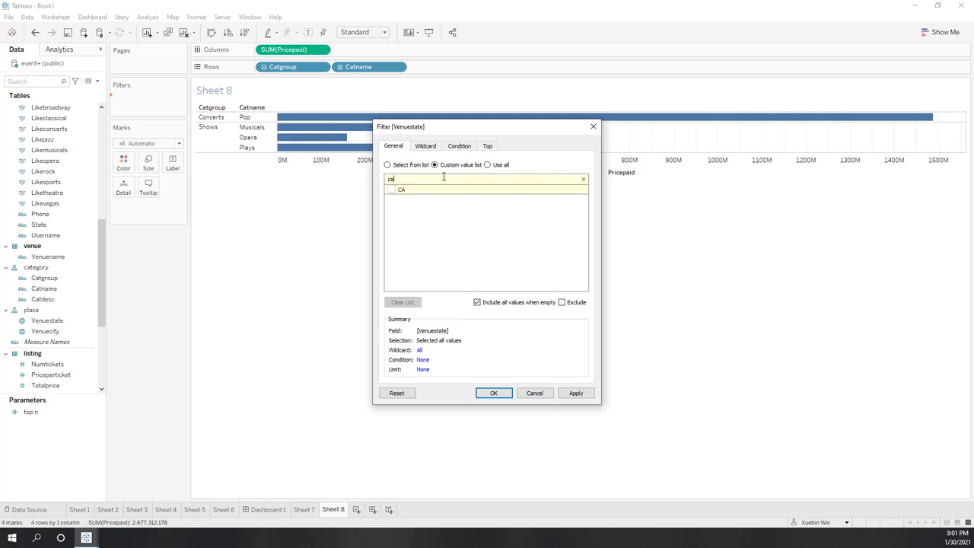
pyautogui.click(390, 193)
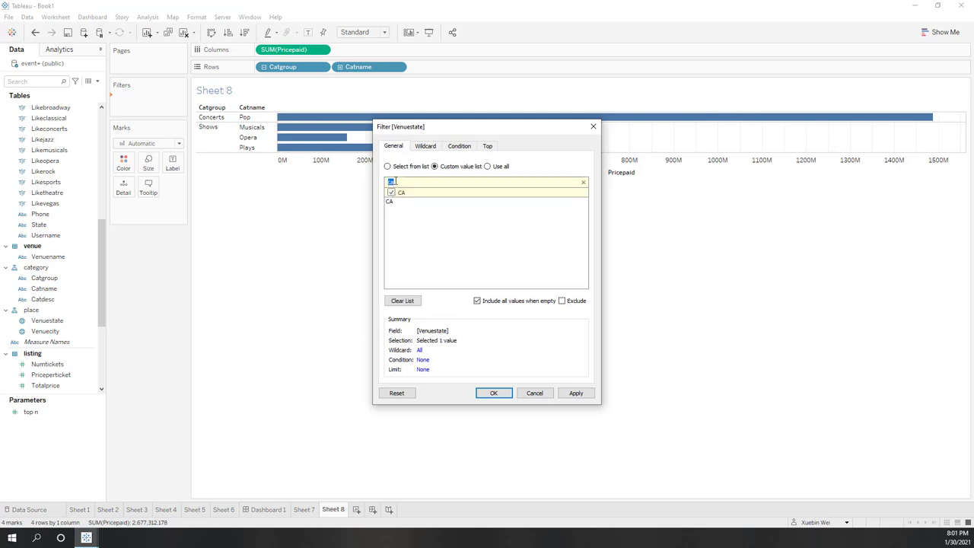
pyautogui.write('dc')
pyautogui.click(391, 193)
pyautogui.write('fl')
pyautogui.click(391, 193)
pyautogui.write('ga')
pyautogui.write('nc')
pyautogui.click(390, 194)
pyautogui.click(493, 393)
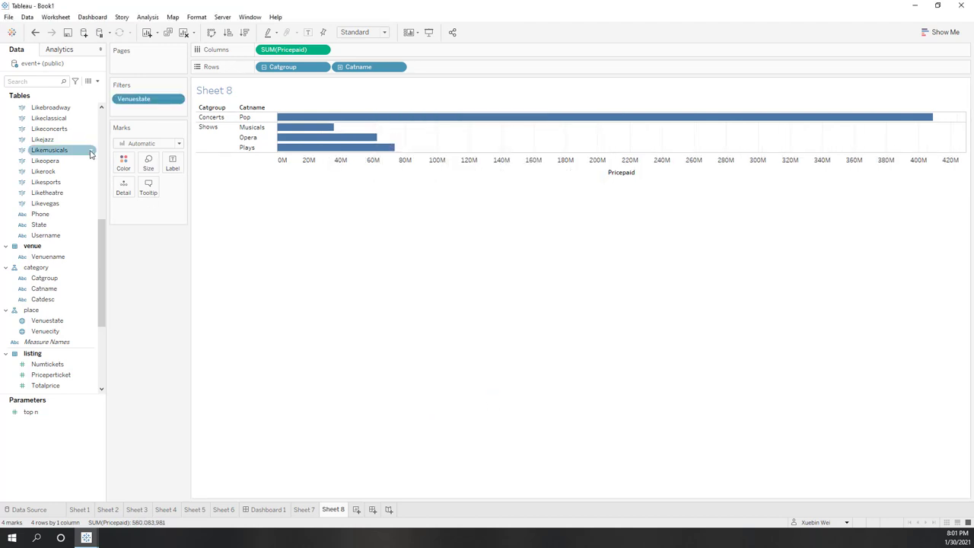
# - Split the columns by Venuestate ahead of Pricepaid and apply the Percent of Total quick table calculation to SUM(Pricepaid)
pyautogui.moveTo(145, 99); pyautogui.dragTo(388, 53)
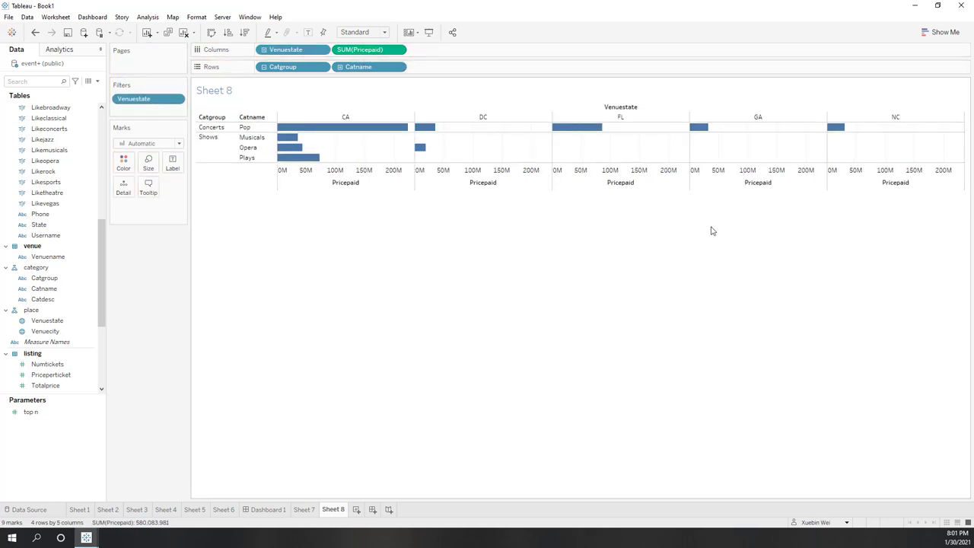
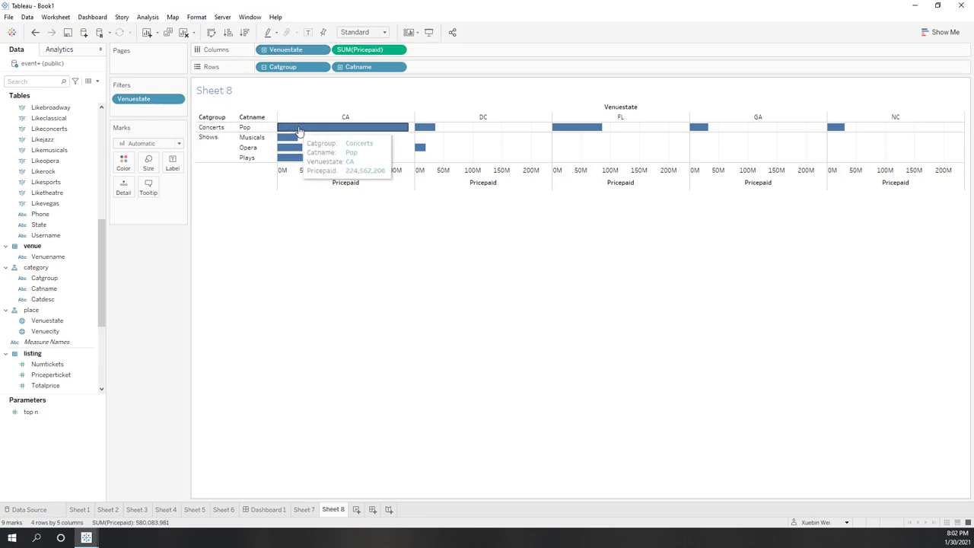
pyautogui.moveTo(279, 155)
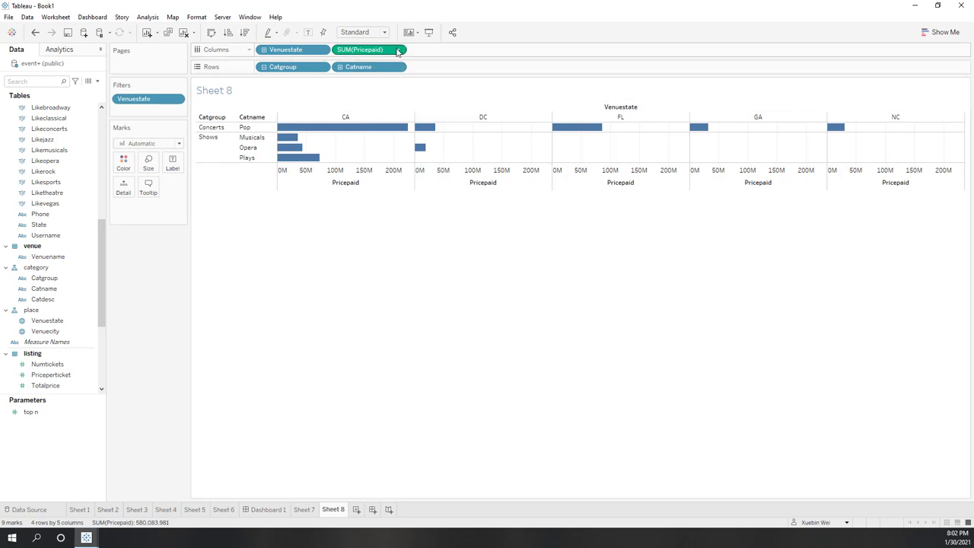
pyautogui.click(397, 51)
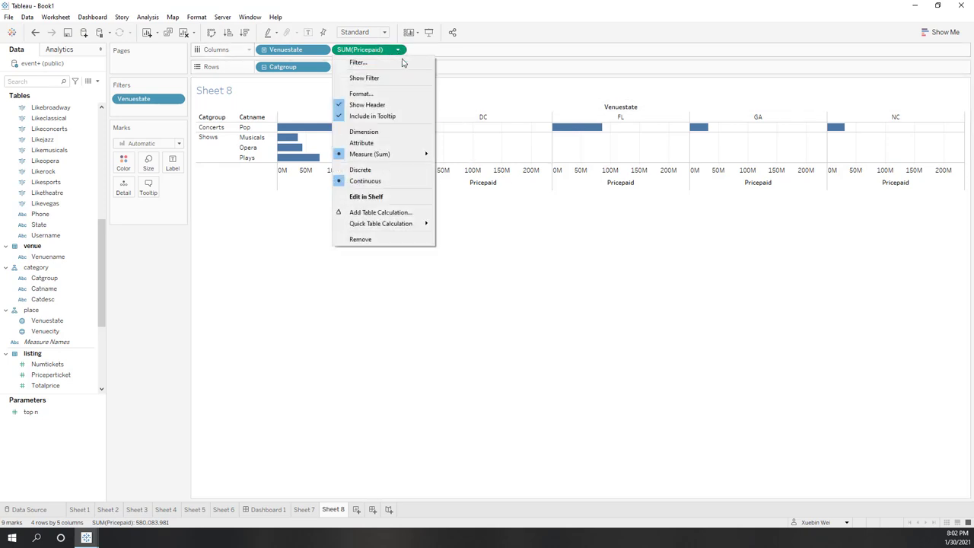
pyautogui.moveTo(435, 224)
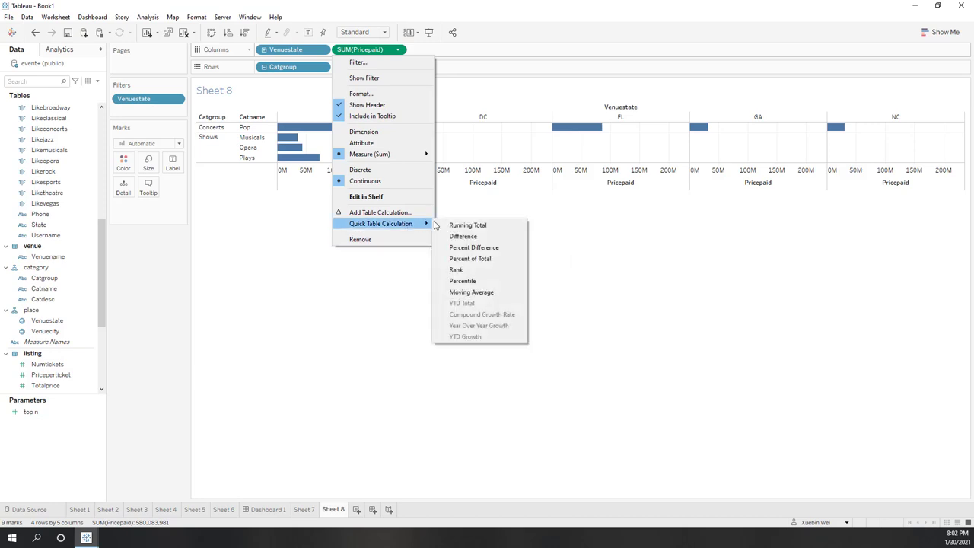
pyautogui.click(453, 259)
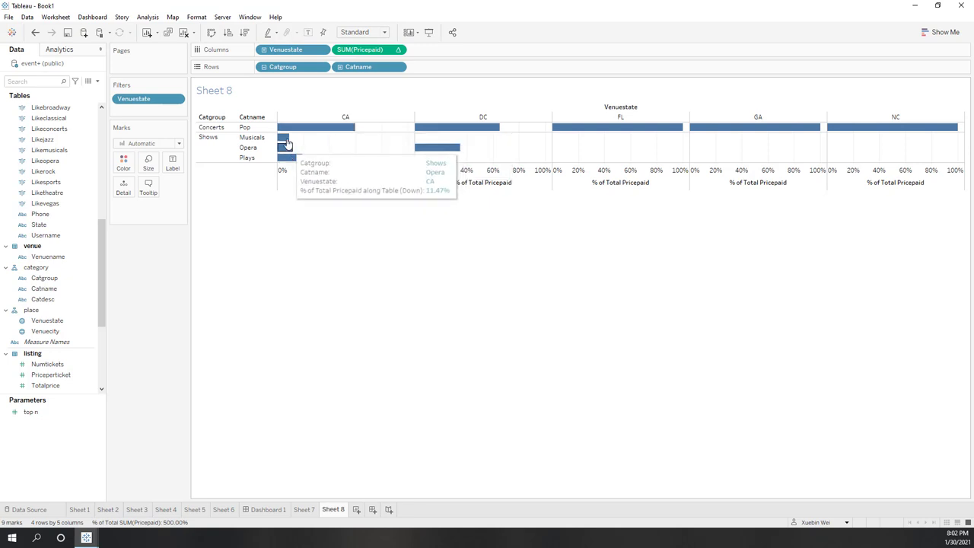
pyautogui.moveTo(352, 130)
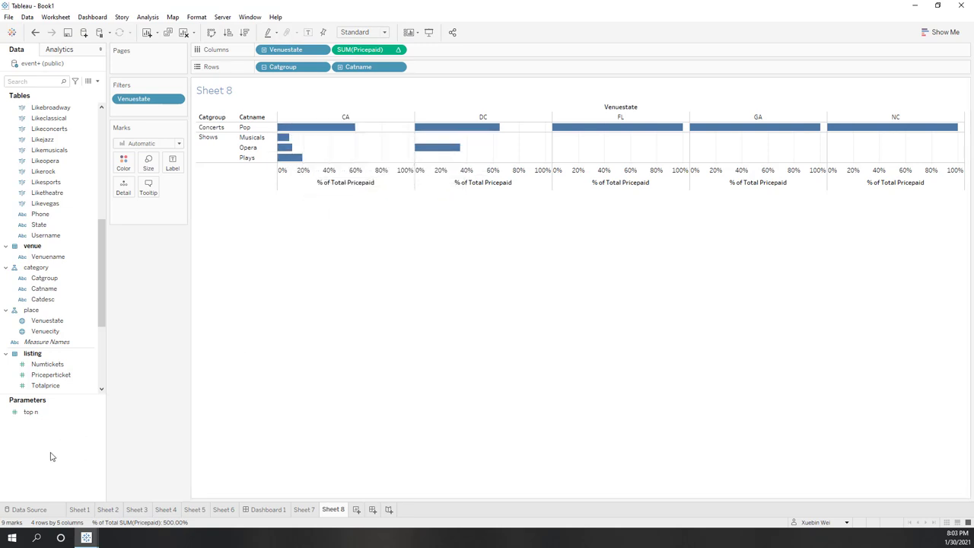
# - Review the Table Calculation functions available in a new calculated field, and close the editor without creating the field
pyautogui.rightClick(50, 340)
pyautogui.click(88, 344)
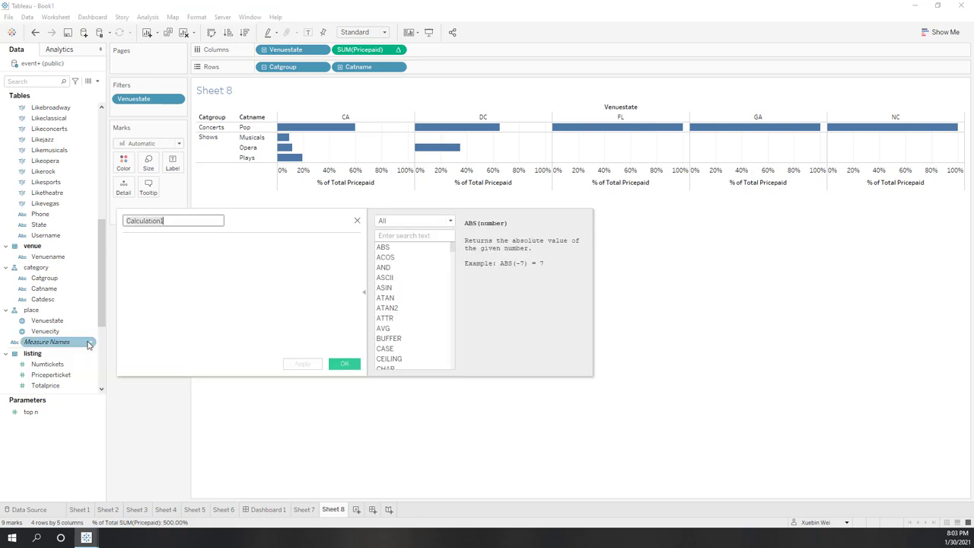
pyautogui.click(450, 222)
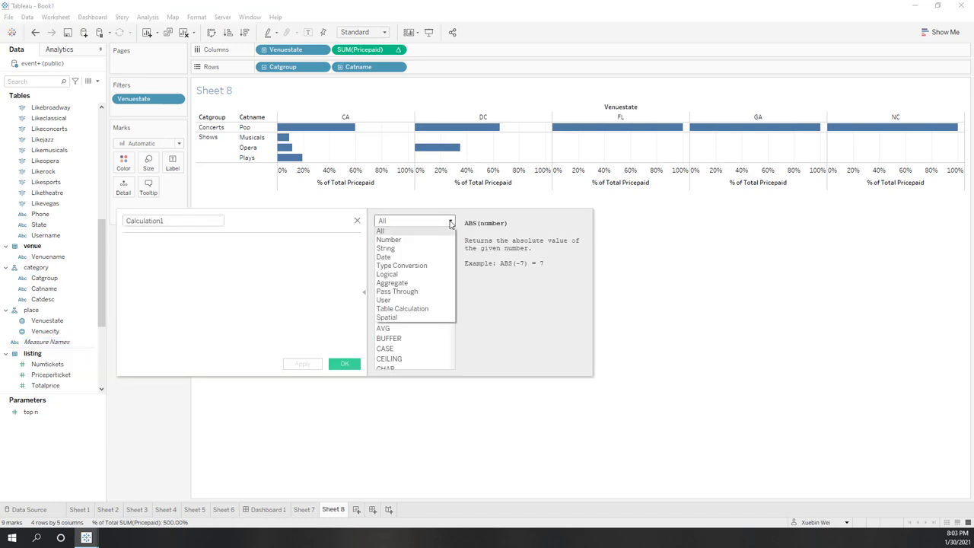
pyautogui.click(414, 308)
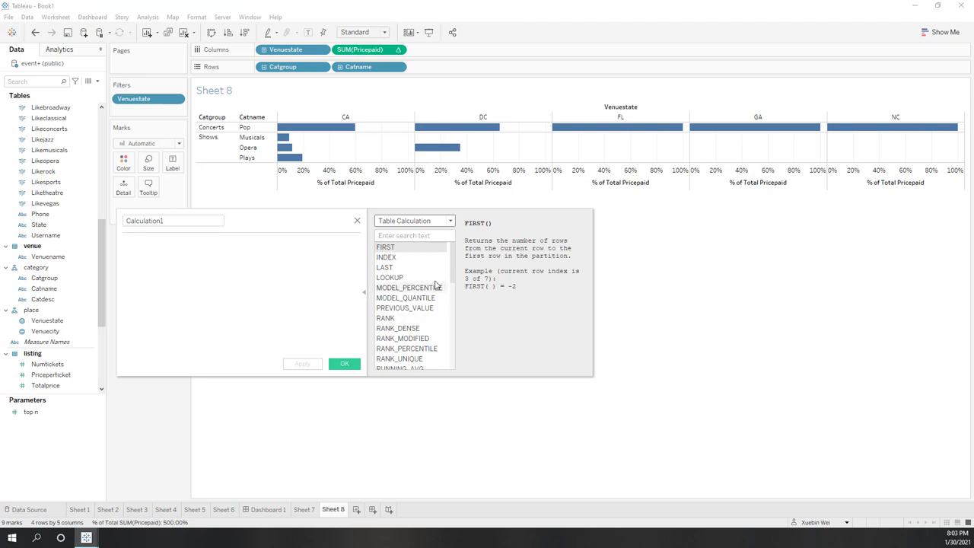
pyautogui.moveTo(455, 272); pyautogui.dragTo(434, 262)
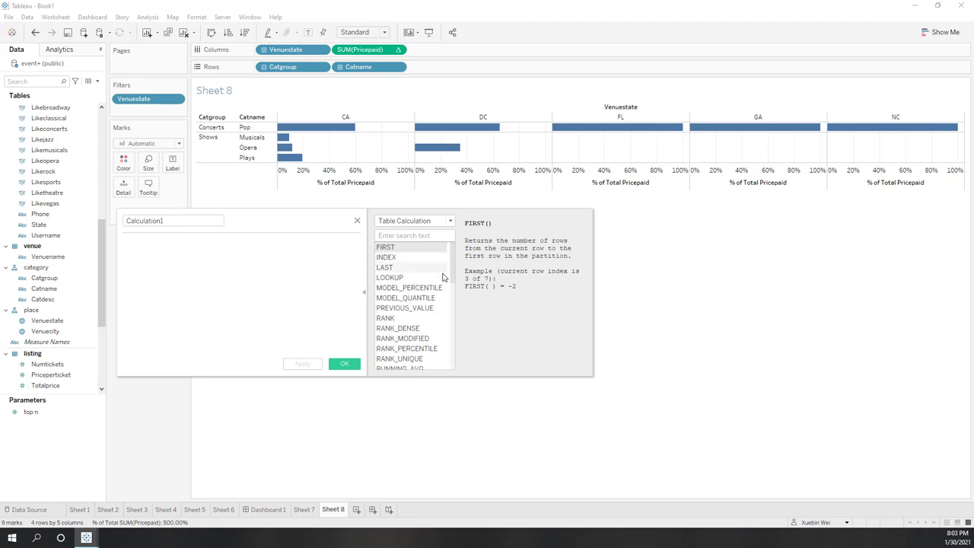
pyautogui.click(357, 221)
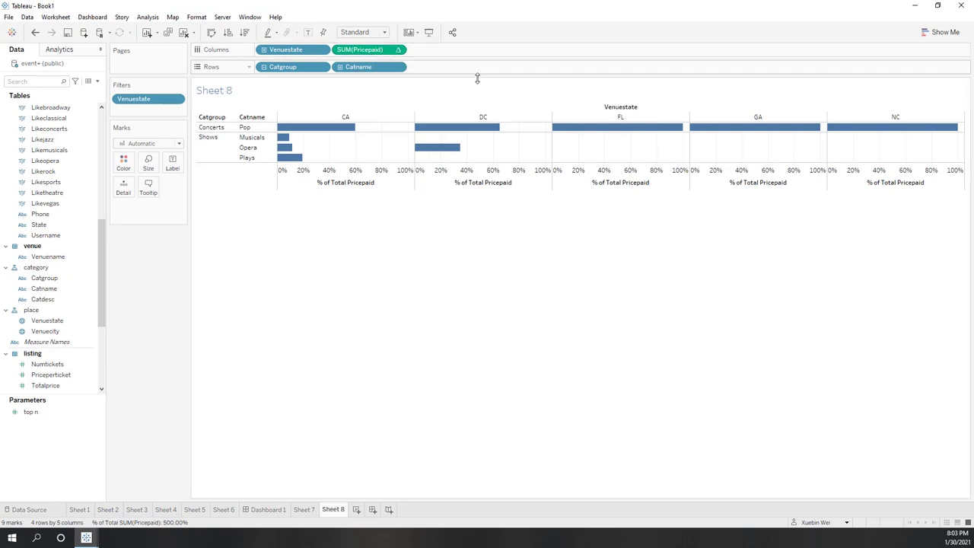
# - Turn the bars into a text table by placing SUM(Pricepaid) as mark text, and fit the sheet to Entire View
pyautogui.moveTo(350, 51); pyautogui.dragTo(175, 170)
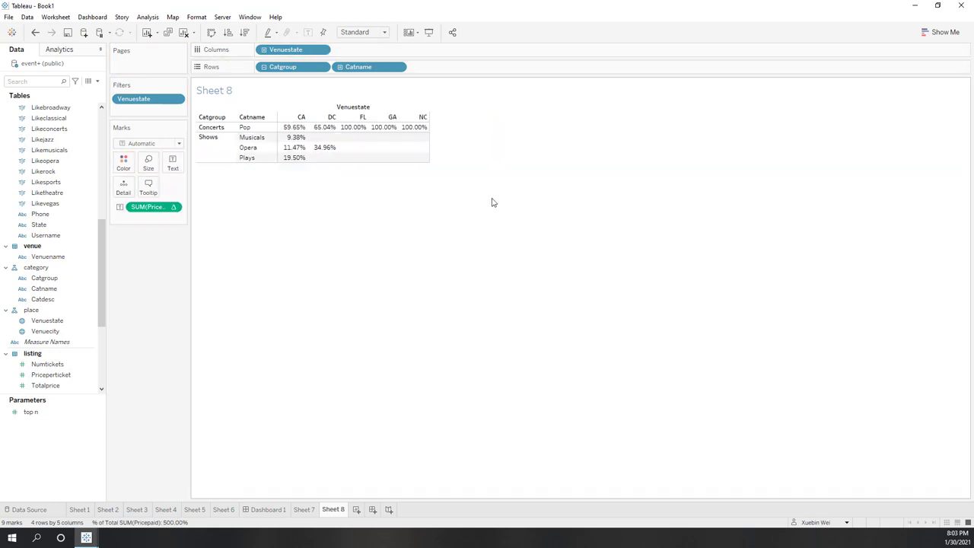
pyautogui.click(385, 34)
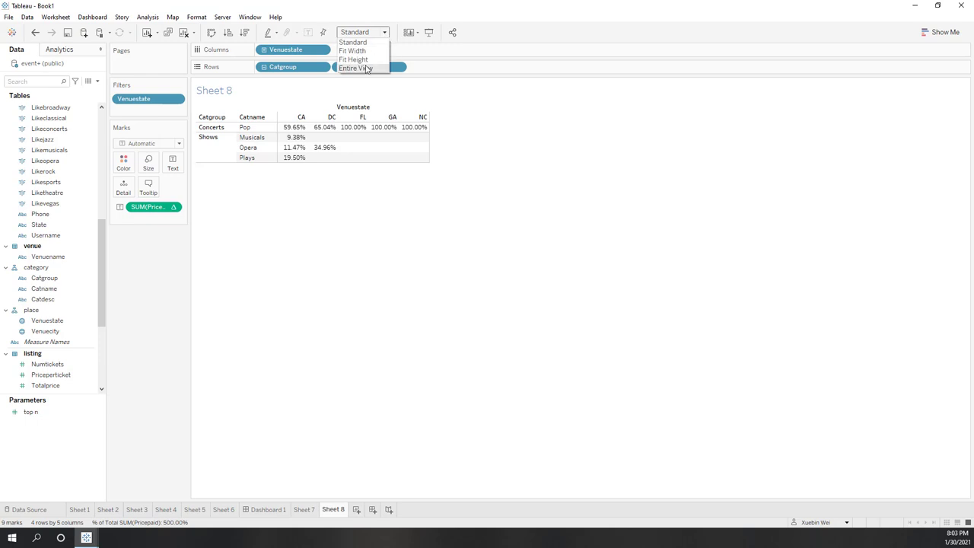
pyautogui.click(367, 68)
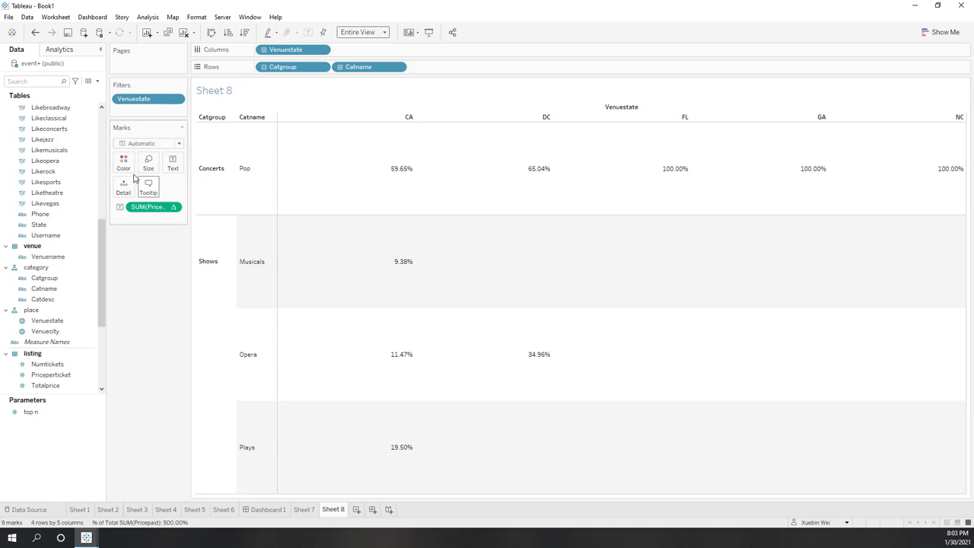
# - Show both row grand totals and column grand totals in the table
pyautogui.click(147, 18)
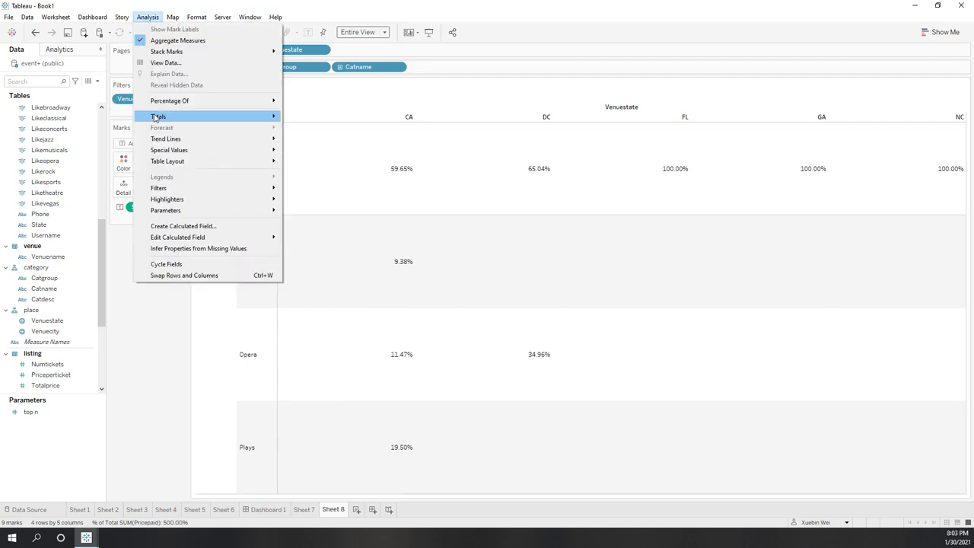
pyautogui.moveTo(164, 118)
pyautogui.click(304, 120)
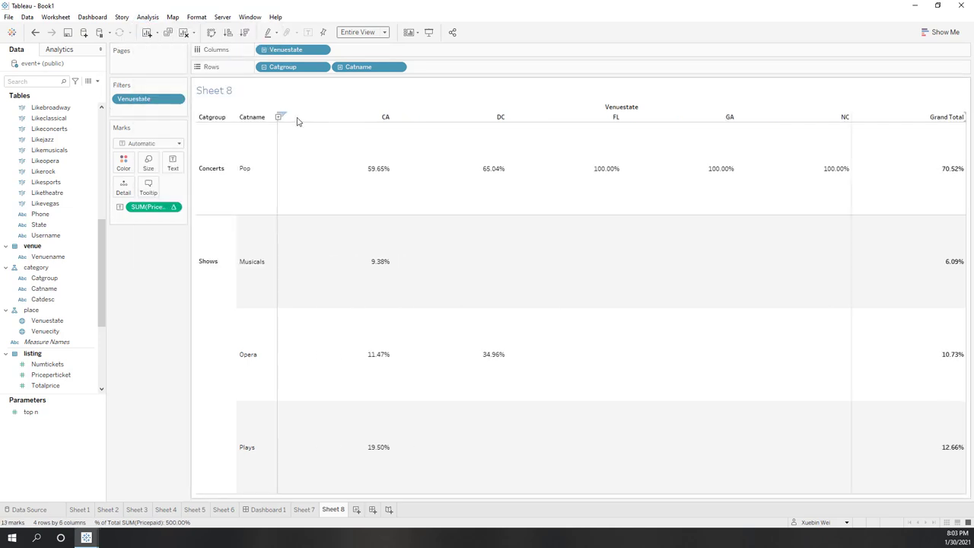
pyautogui.click(152, 18)
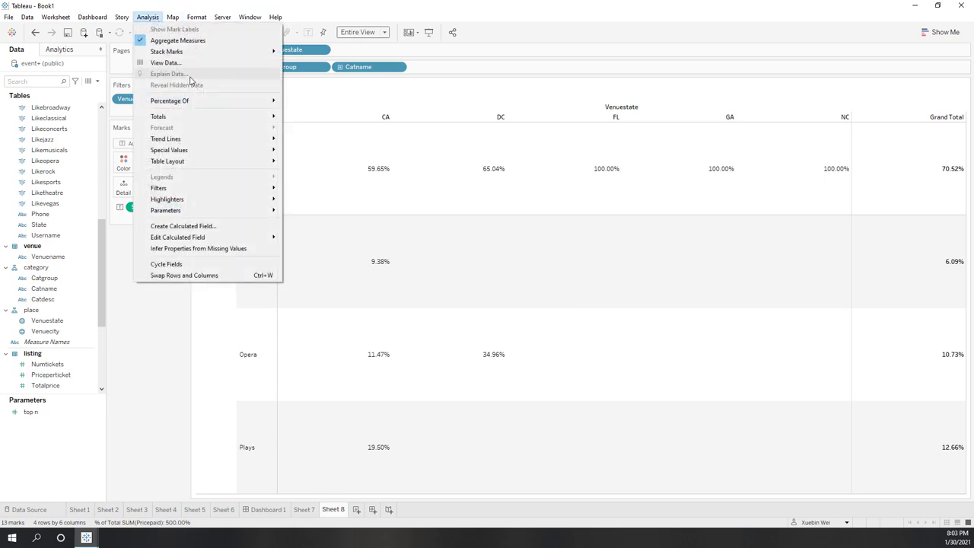
pyautogui.moveTo(213, 120)
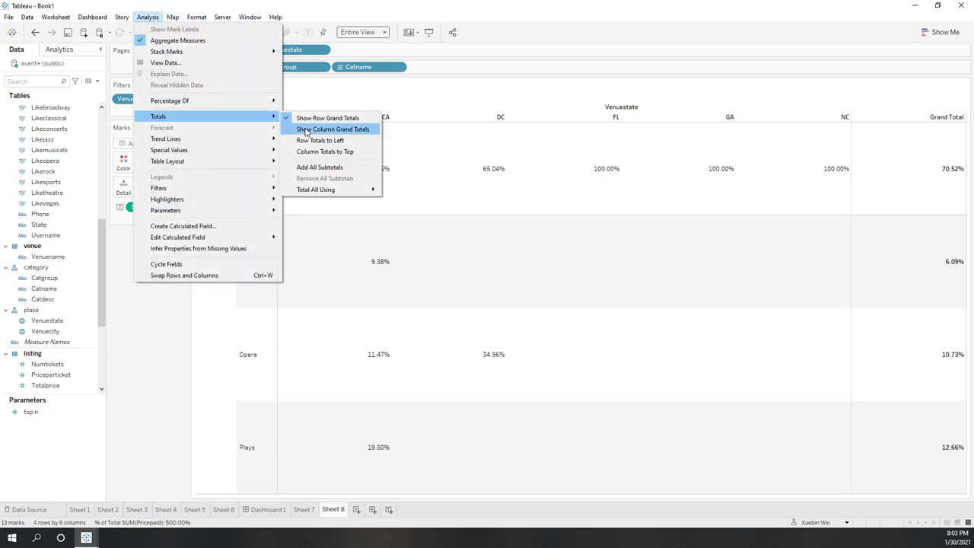
pyautogui.click(306, 131)
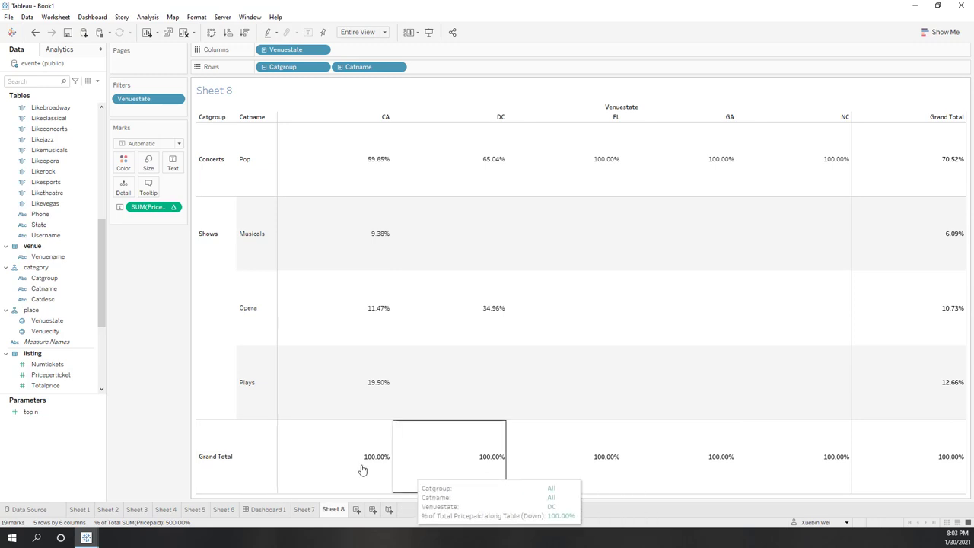
# - Open the table calculation settings of SUM(Pricepaid) and examine how Table (down) computes the percentages in the CA column
pyautogui.rightClick(141, 212)
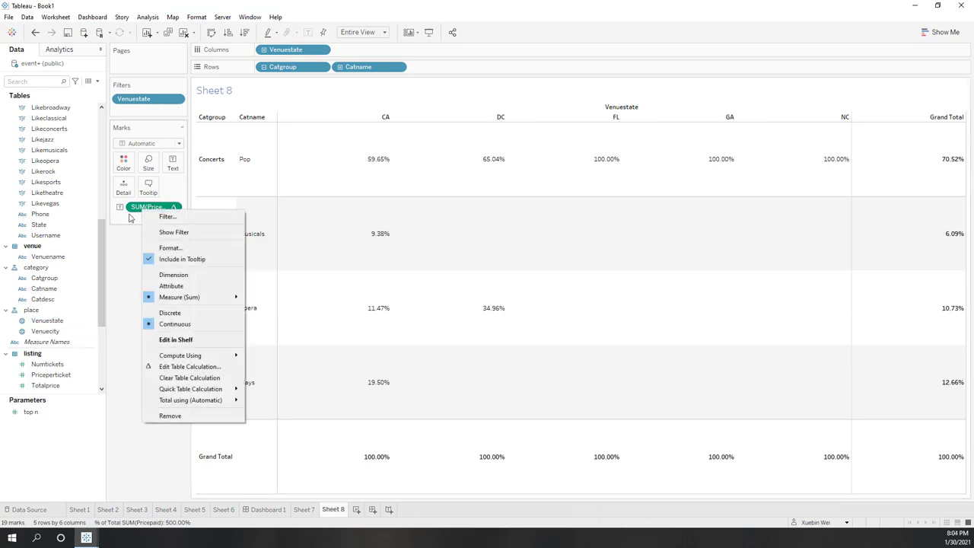
pyautogui.click(181, 366)
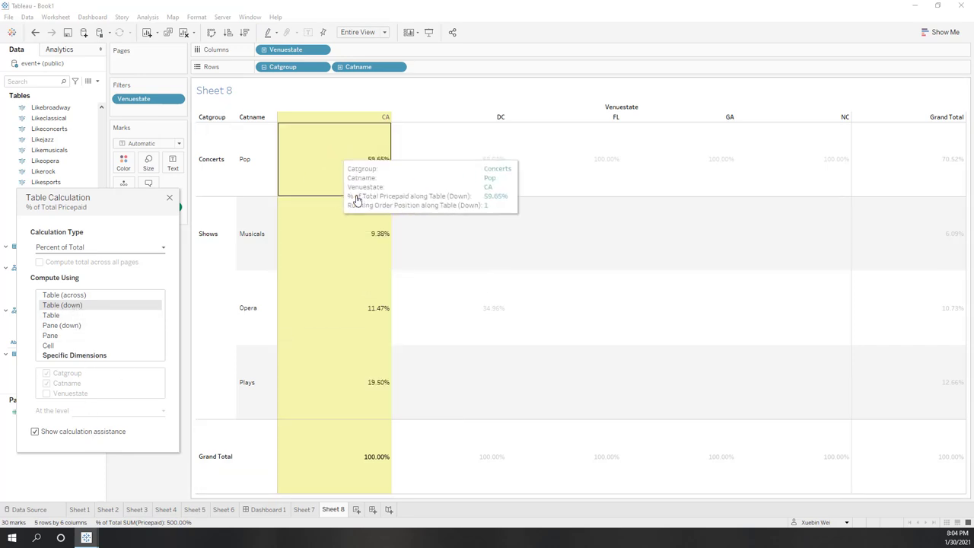
pyautogui.moveTo(324, 467)
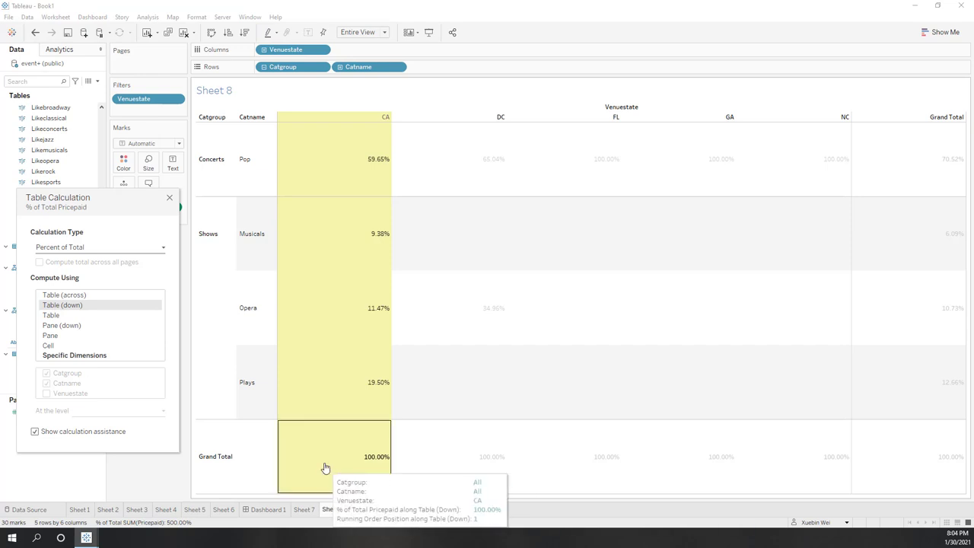
pyautogui.moveTo(449, 466)
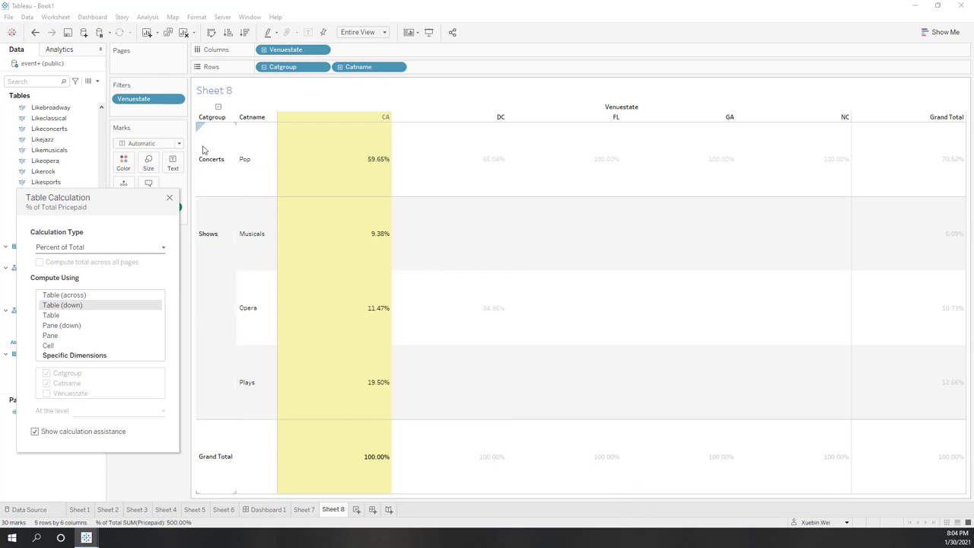
pyautogui.moveTo(302, 162)
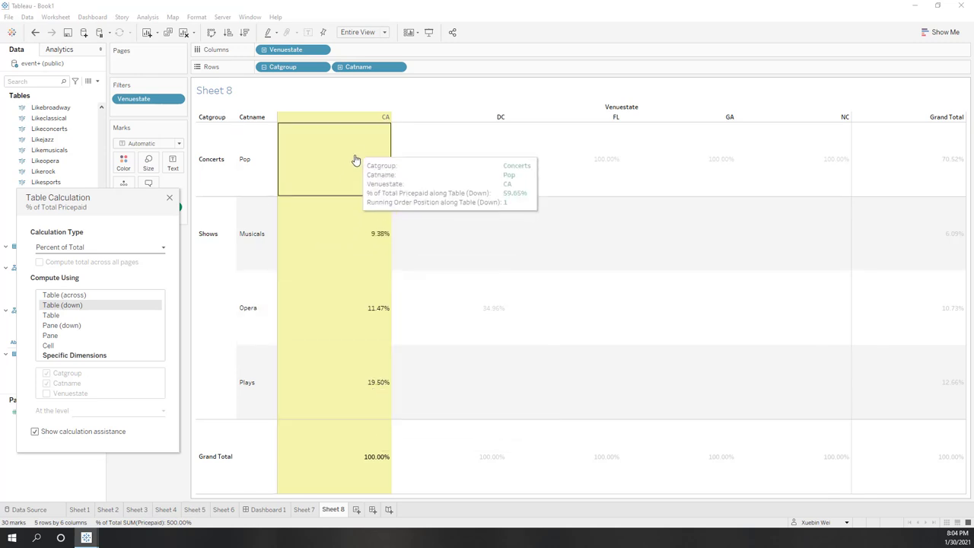
# - Try computing the percent of total by Table (across) and by Table, and select the overall grand total cell
pyautogui.click(73, 296)
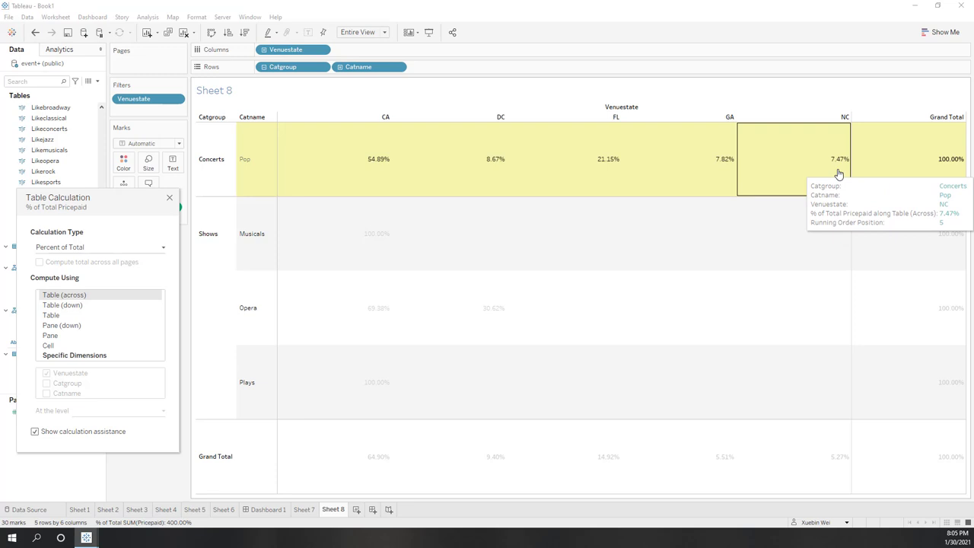
pyautogui.click(98, 316)
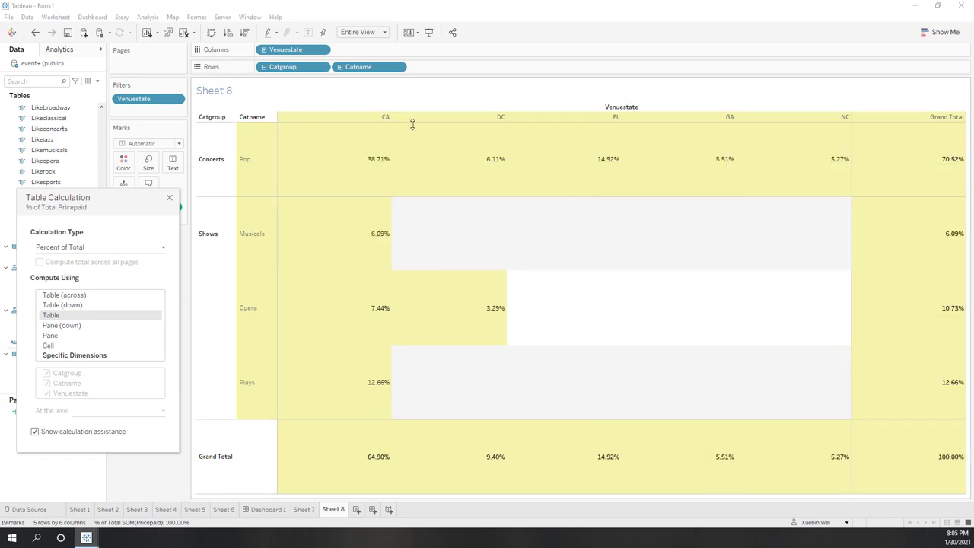
pyautogui.click(900, 455)
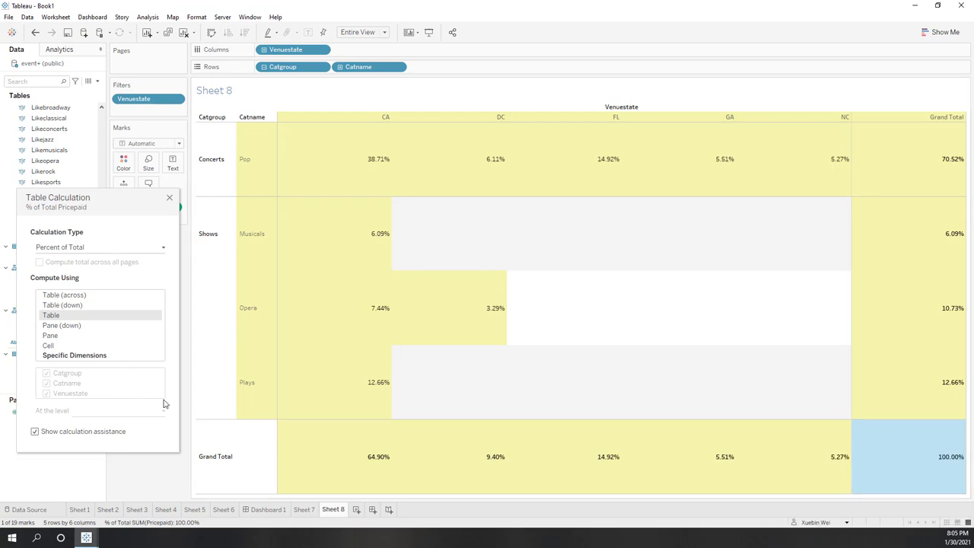
# - Try computing the percentages by Pane (down), and examine the Grand Total row and the Shows categories in the CA column
pyautogui.click(65, 327)
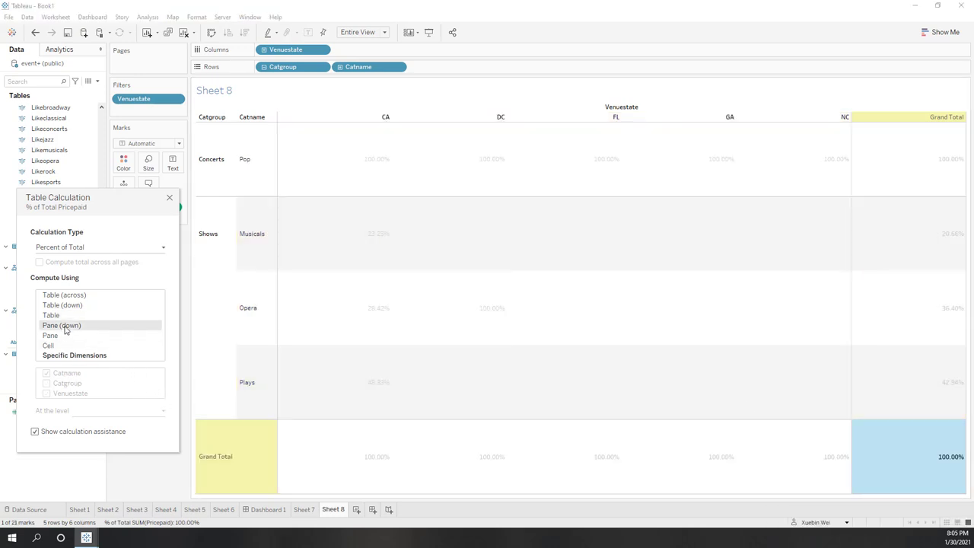
pyautogui.click(221, 477)
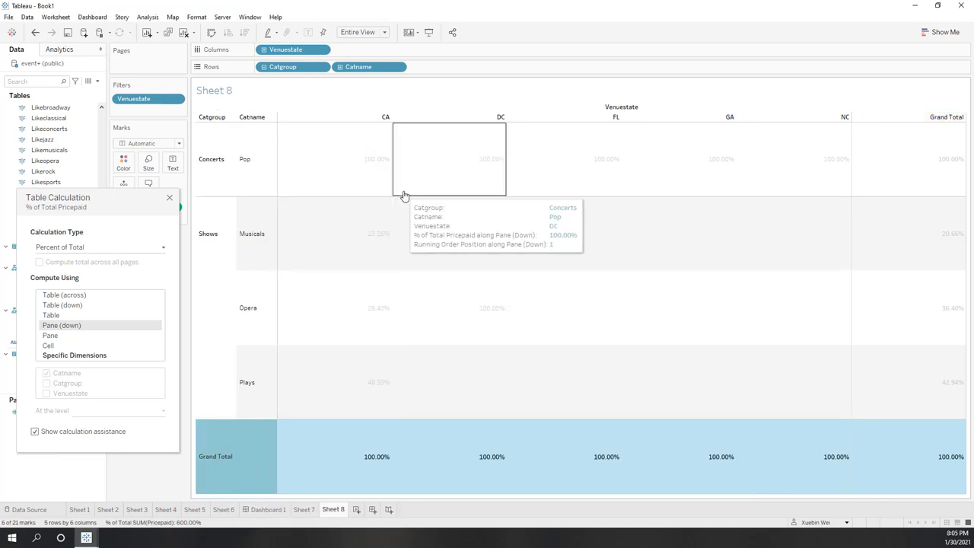
pyautogui.click(388, 266)
pyautogui.click(385, 318)
pyautogui.click(381, 384)
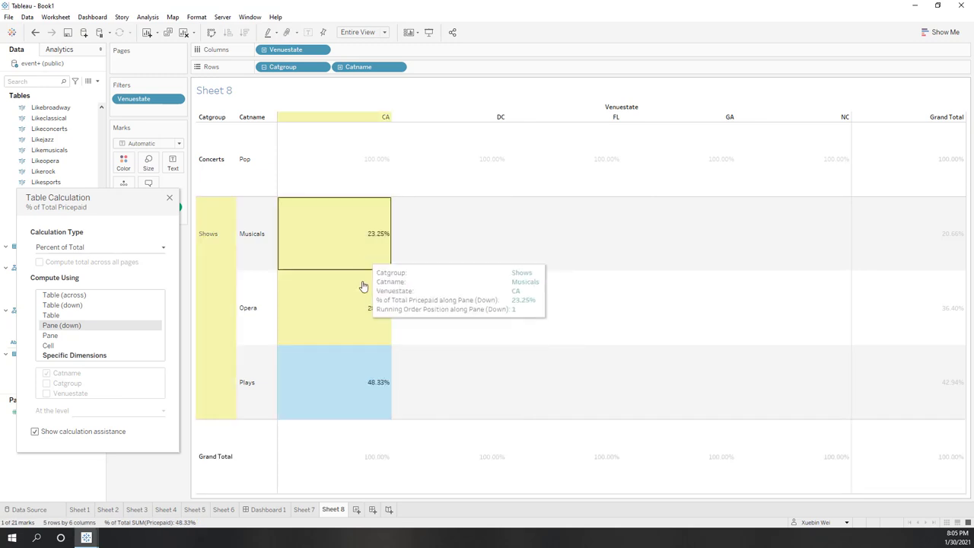
# - Try computing the percentages within each Pane and for each individual Cell
pyautogui.click(89, 339)
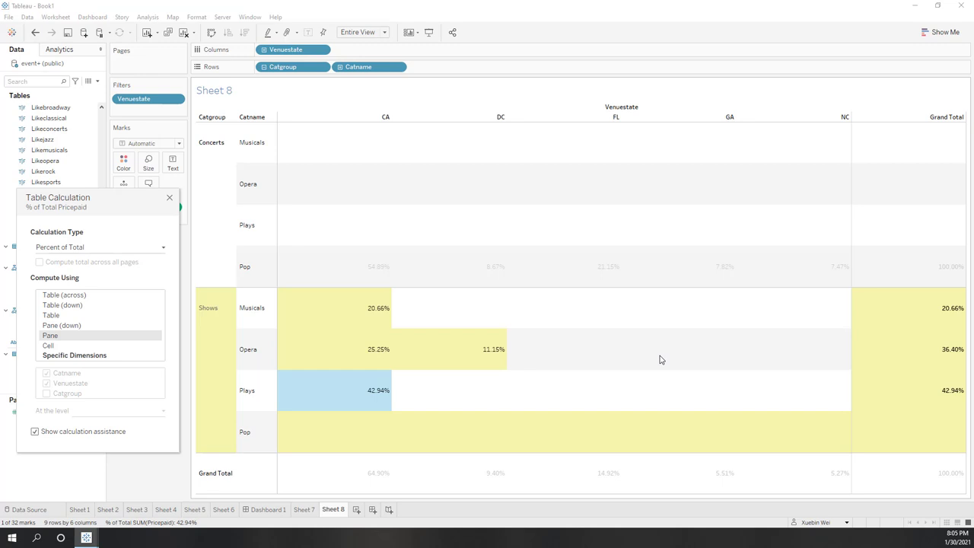
pyautogui.click(95, 345)
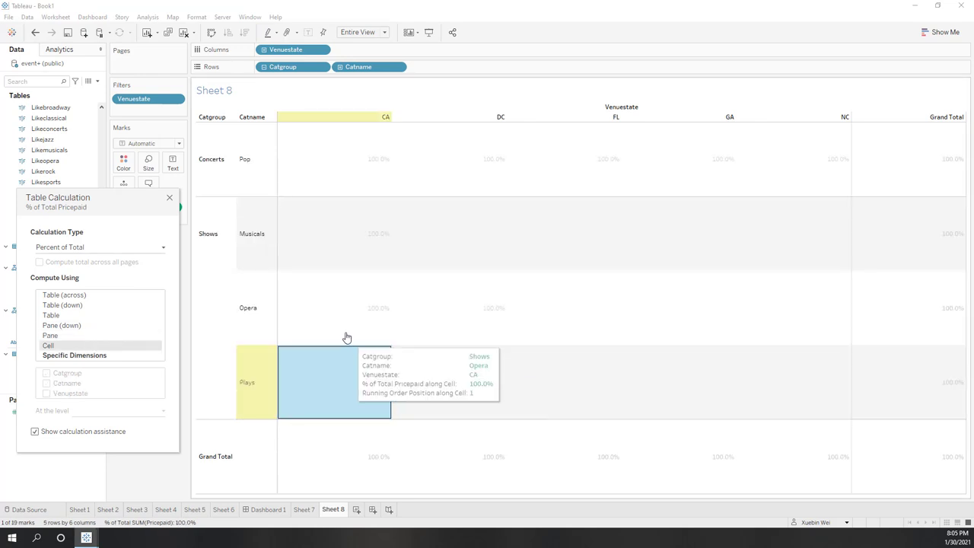
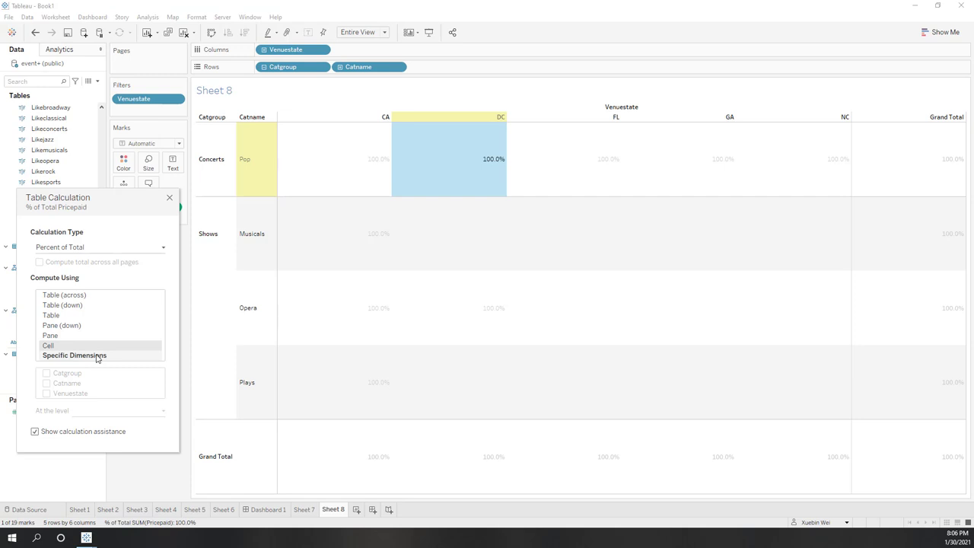
# - Compute the percentages along the specific dimensions Catgroup and Catname, and compare the DC column with the Table (down) option
pyautogui.click(97, 356)
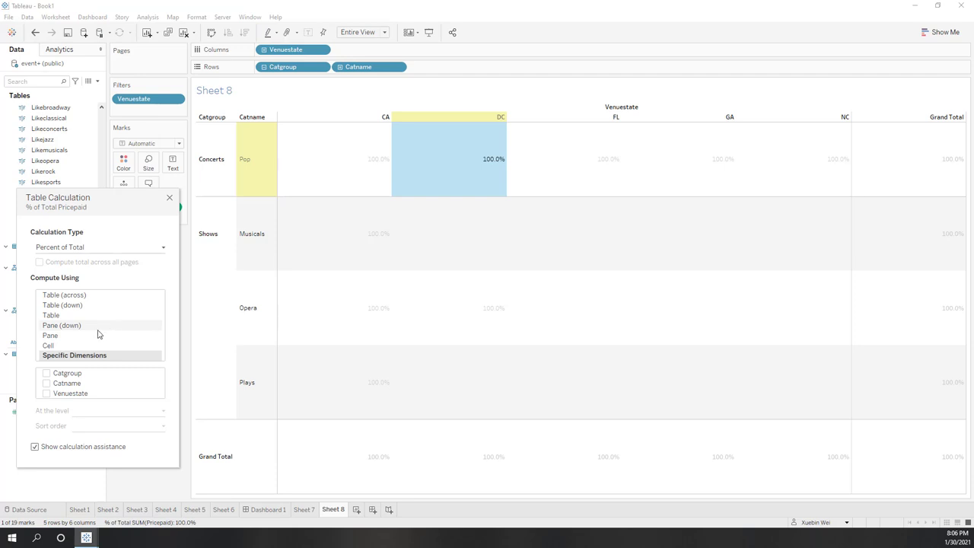
pyautogui.click(47, 383)
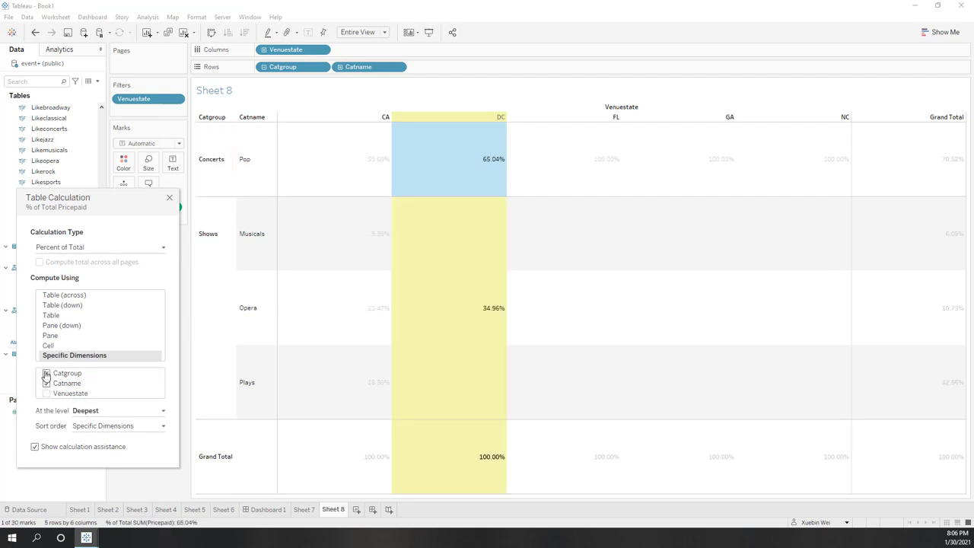
pyautogui.click(45, 373)
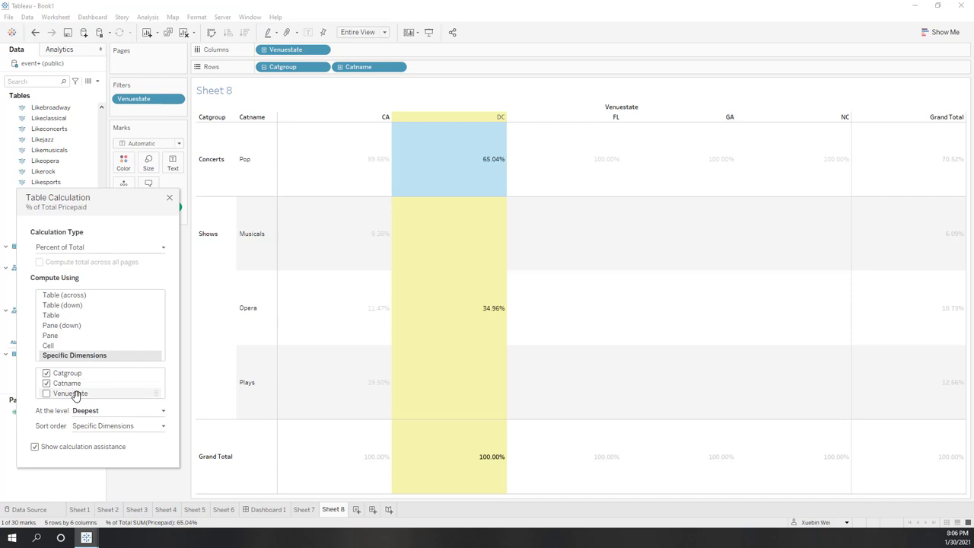
pyautogui.moveTo(476, 479)
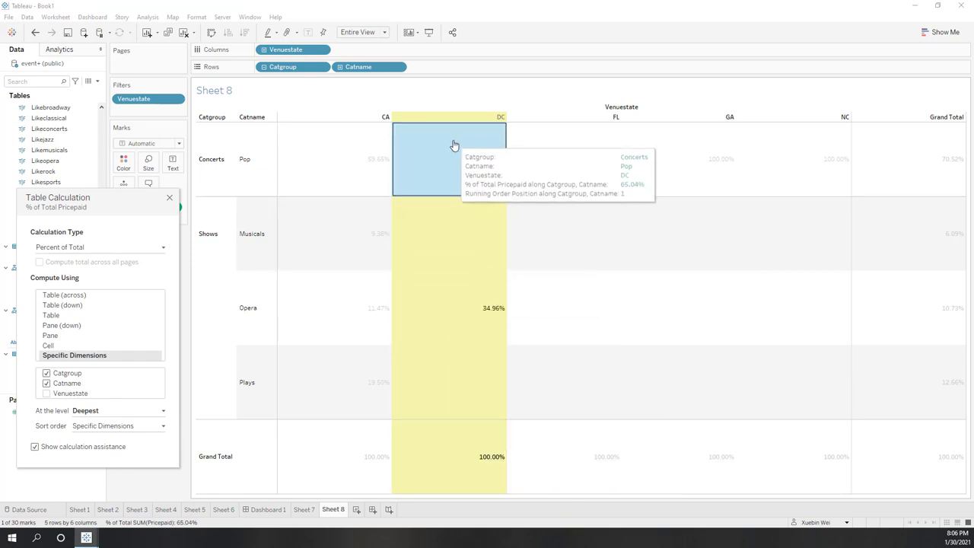
pyautogui.moveTo(456, 465)
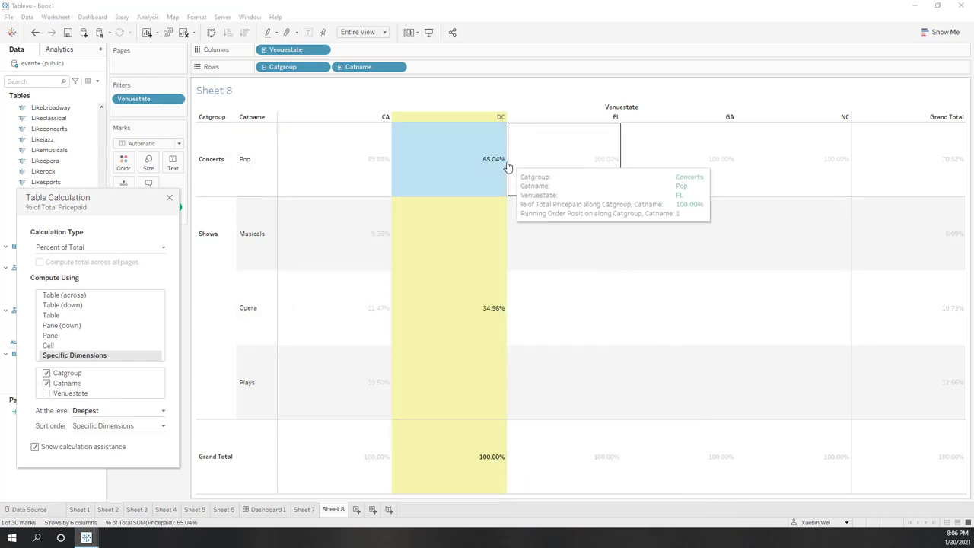
pyautogui.moveTo(496, 170)
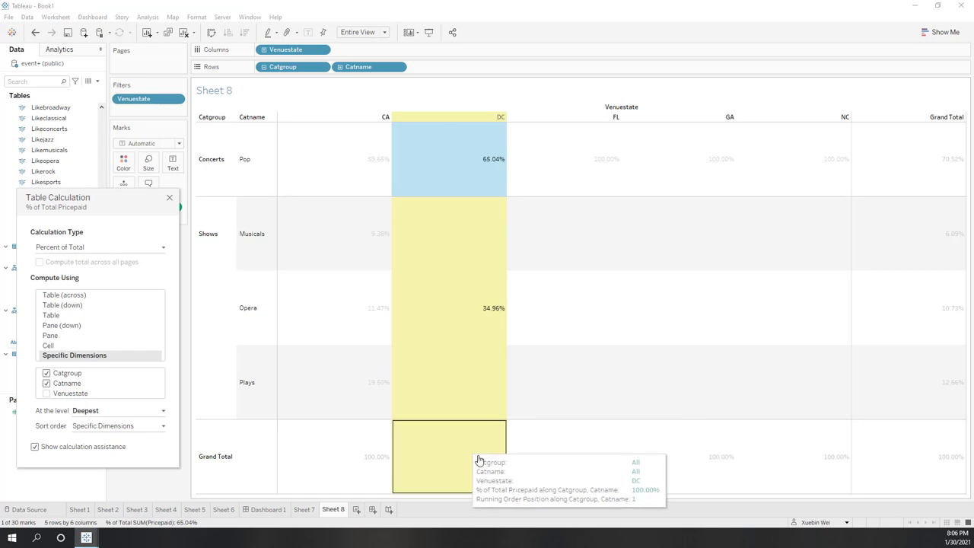
pyautogui.click(111, 305)
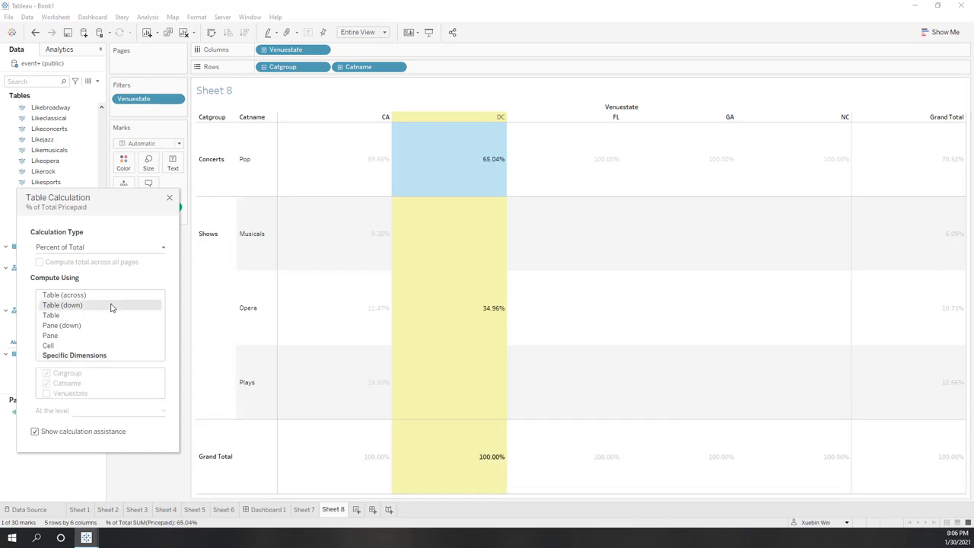
pyautogui.click(108, 355)
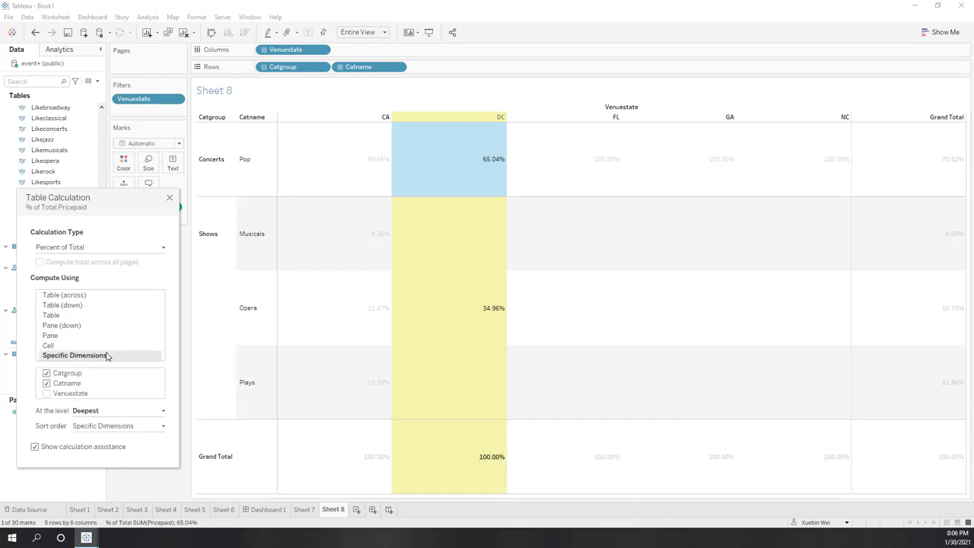
# - Change the specific dimensions so that the percentages are computed along Venuestate only
pyautogui.click(46, 384)
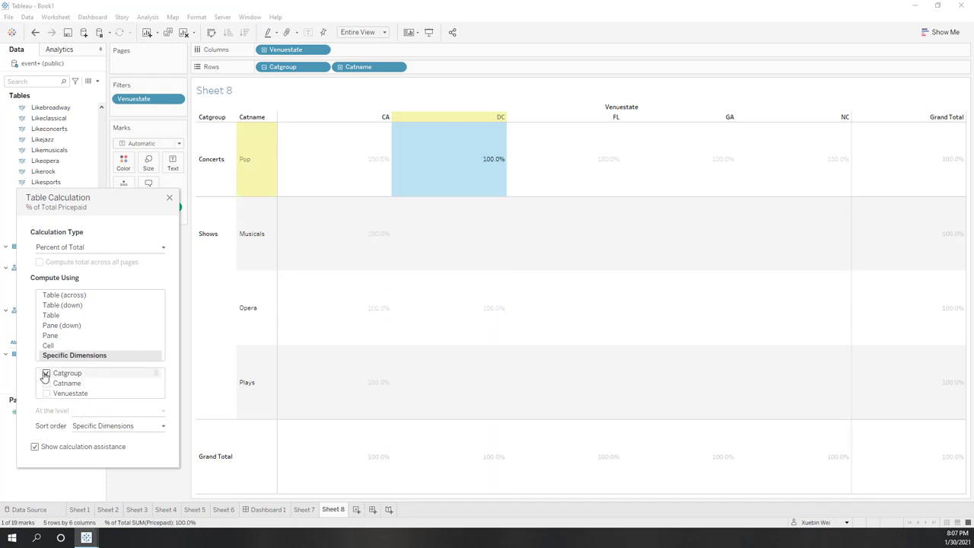
pyautogui.click(45, 374)
pyautogui.click(46, 393)
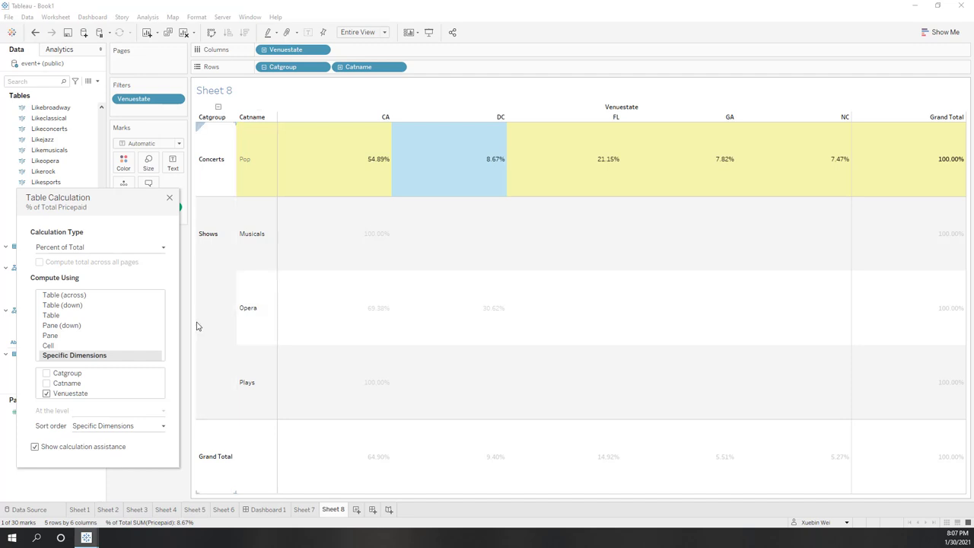
# - Compute the percentages along Catgroup only instead of Venuestate, and examine the Pop cell in the DC column
pyautogui.click(46, 394)
pyautogui.click(46, 374)
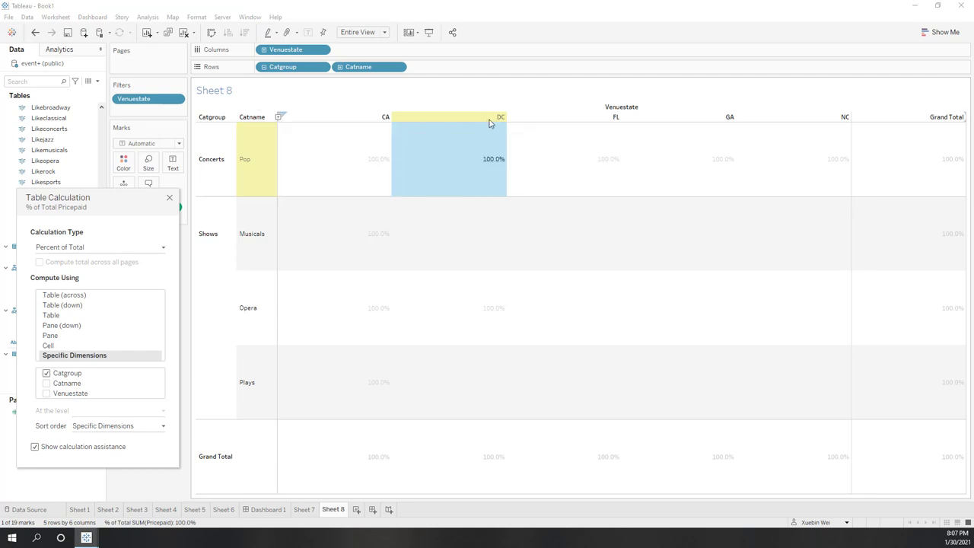
pyautogui.moveTo(503, 175)
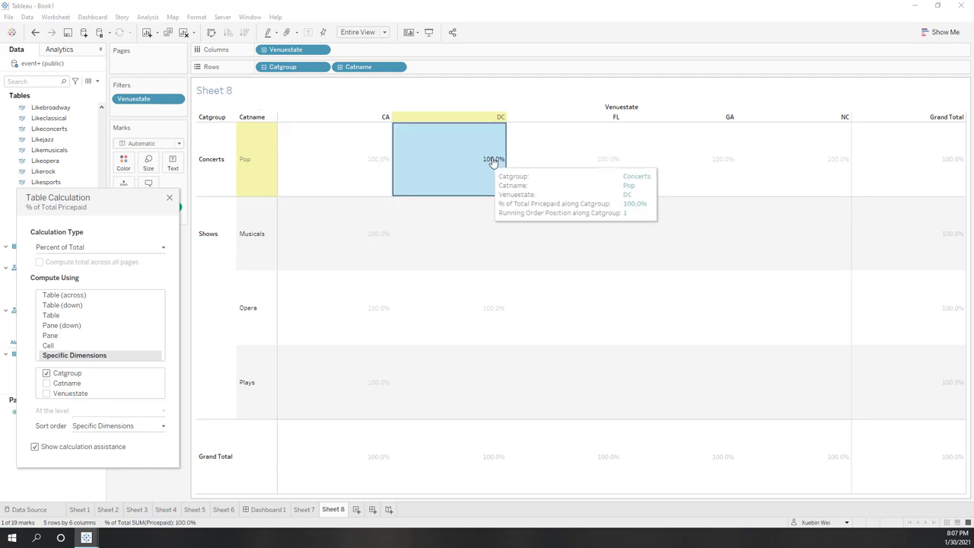